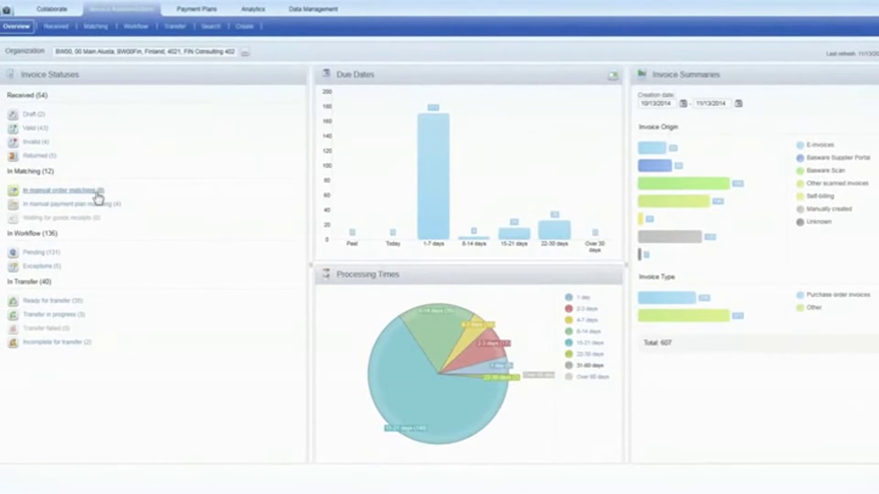
Step: Open the Finland Supplier invoice from manual order matching and look up purchase order PO-14-000055's lines
{"action": "left_click", "coordinate": [98, 198]}
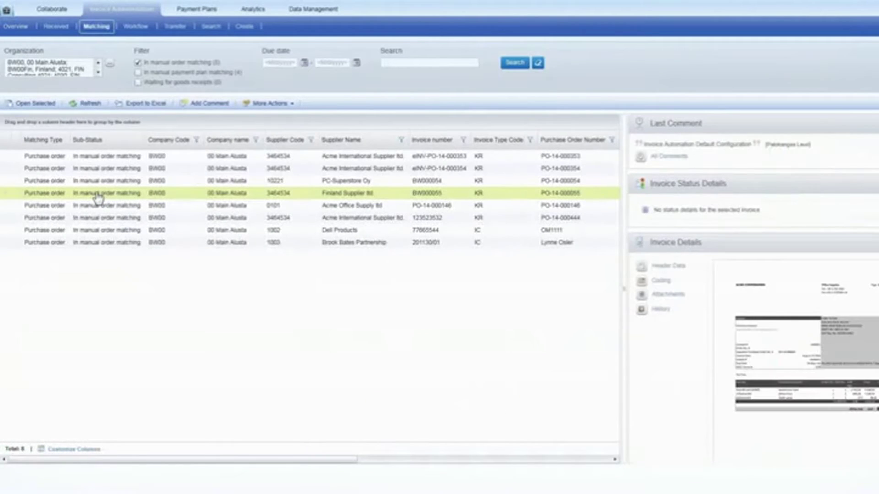
{"action": "double_click", "coordinate": [98, 197]}
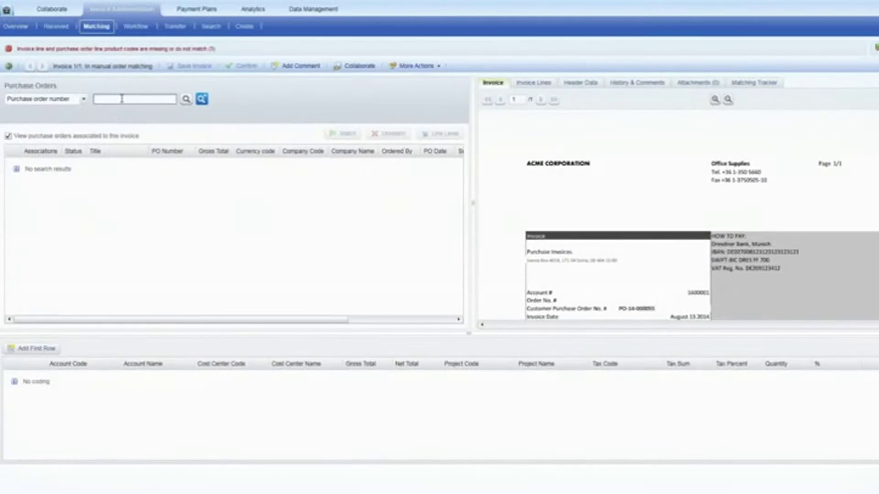
{"action": "type", "text": "PO-14-000055"}
{"action": "key", "text": "Return"}
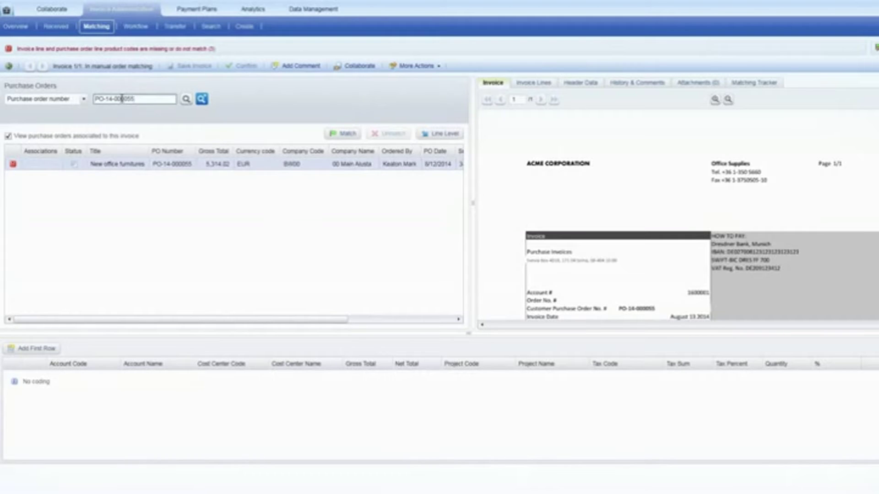
{"action": "left_click", "coordinate": [445, 134]}
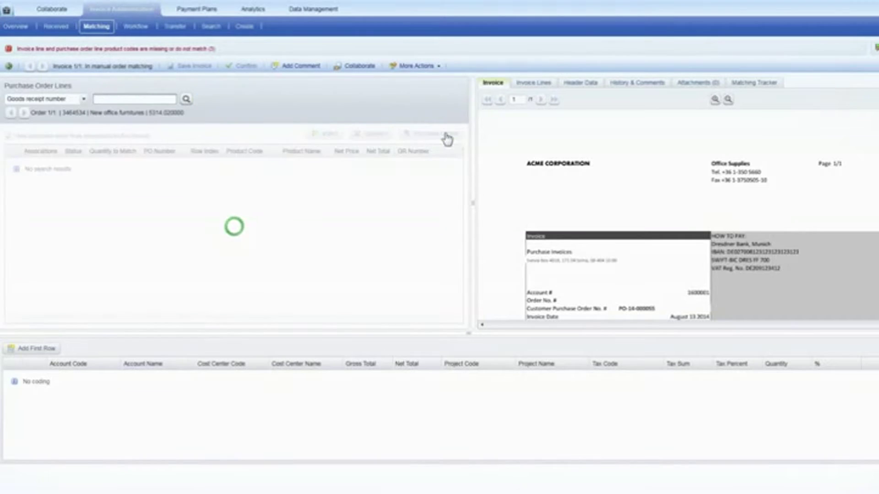
Step: Review the line-level mismatches, select all three order lines and match the invoice to them
{"action": "left_click", "coordinate": [781, 92]}
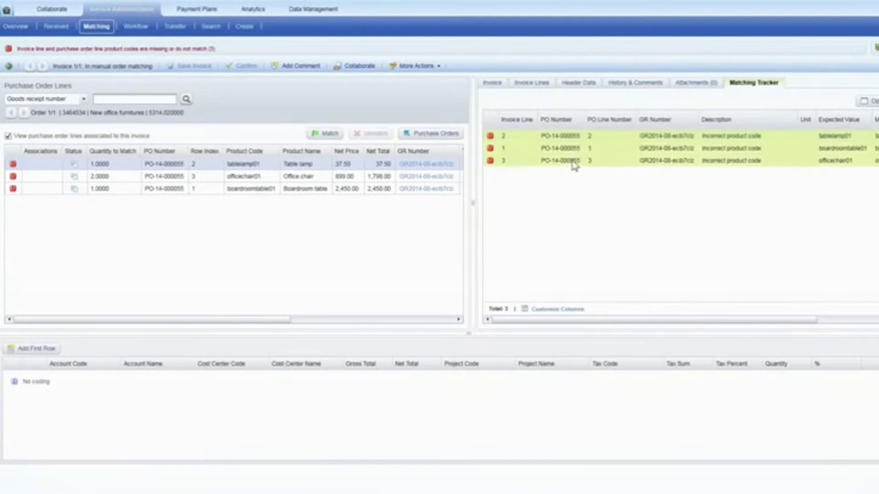
{"action": "left_click", "coordinate": [277, 191]}
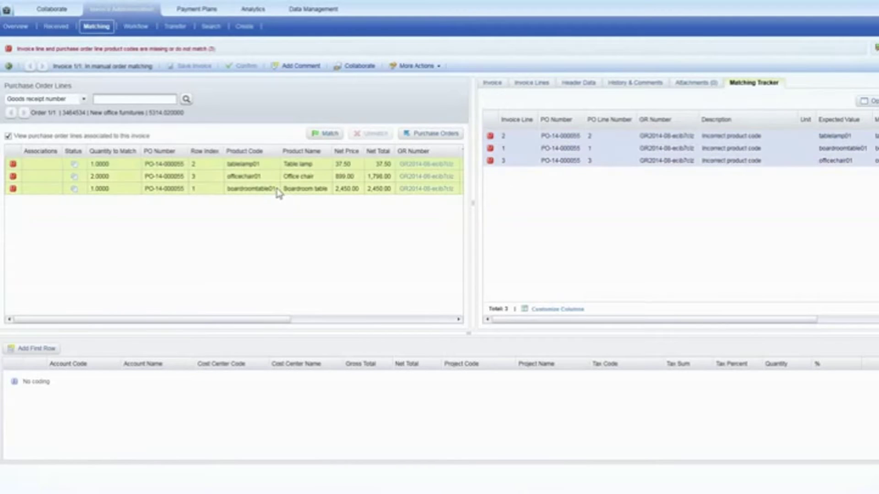
{"action": "left_click", "coordinate": [331, 135]}
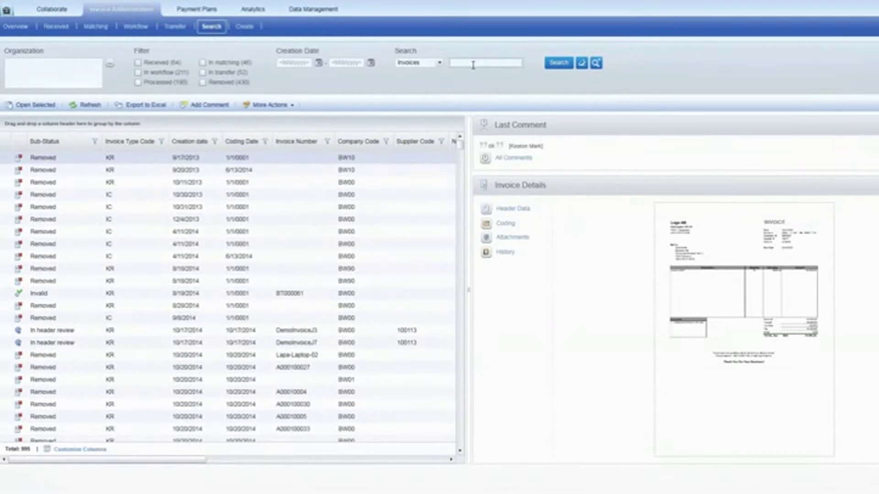
Step: Find invoice BW000055 by PO-14-000055 and view its header data, coding rows and attachments
{"action": "key", "text": "Return"}
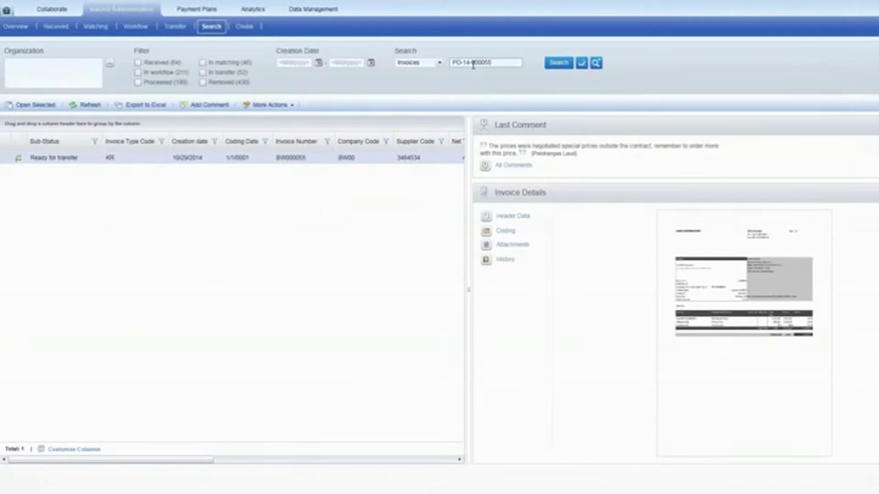
{"action": "left_click", "coordinate": [505, 218]}
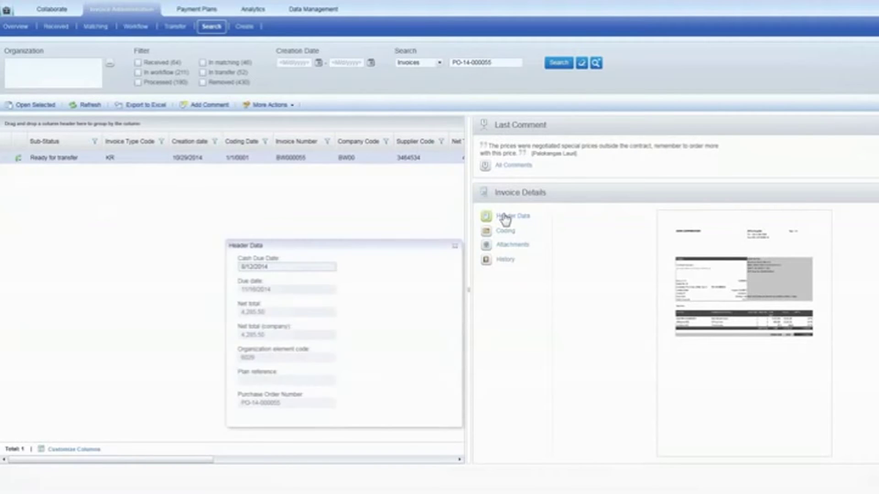
{"action": "left_click", "coordinate": [506, 234]}
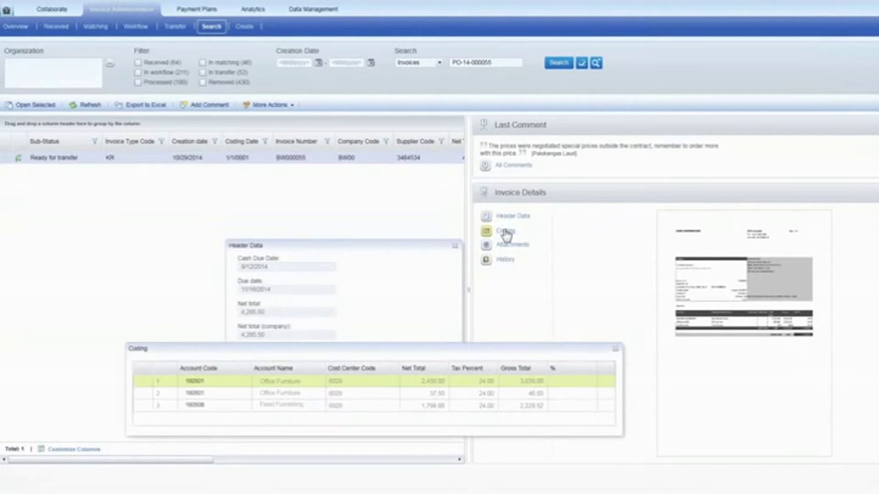
{"action": "left_click", "coordinate": [508, 248]}
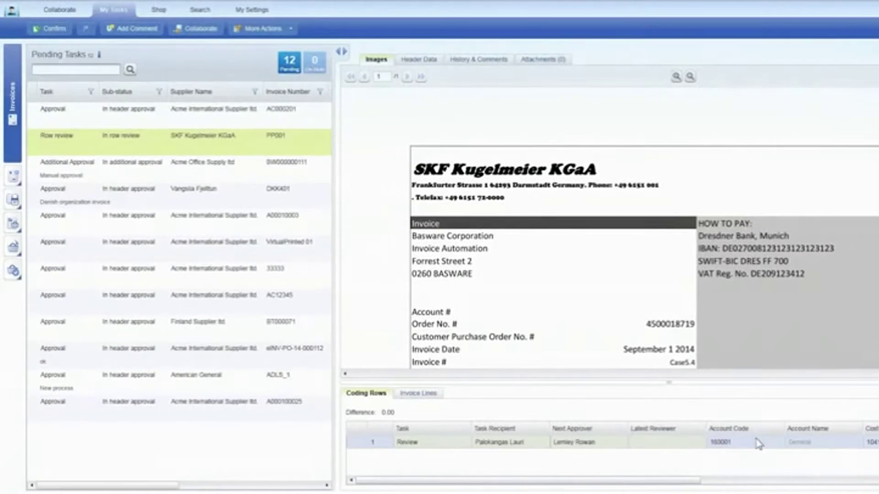
Step: Code the SKF Kugelmeier invoice row to account 160002 US Consulting and look up its cost center
{"action": "left_click", "coordinate": [781, 444]}
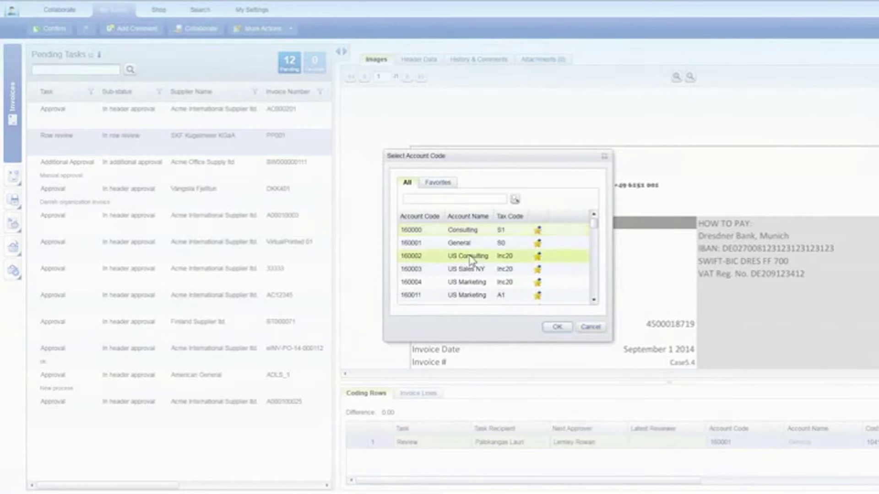
{"action": "double_click", "coordinate": [471, 260]}
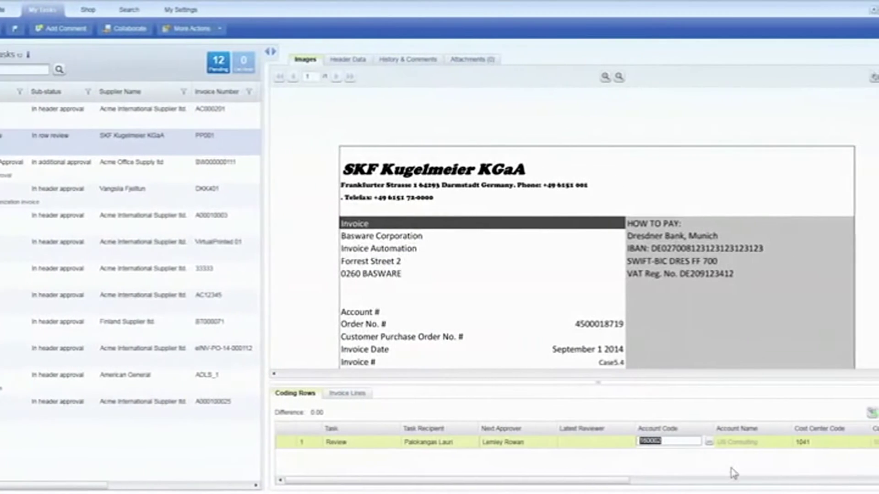
{"action": "left_click", "coordinate": [728, 481]}
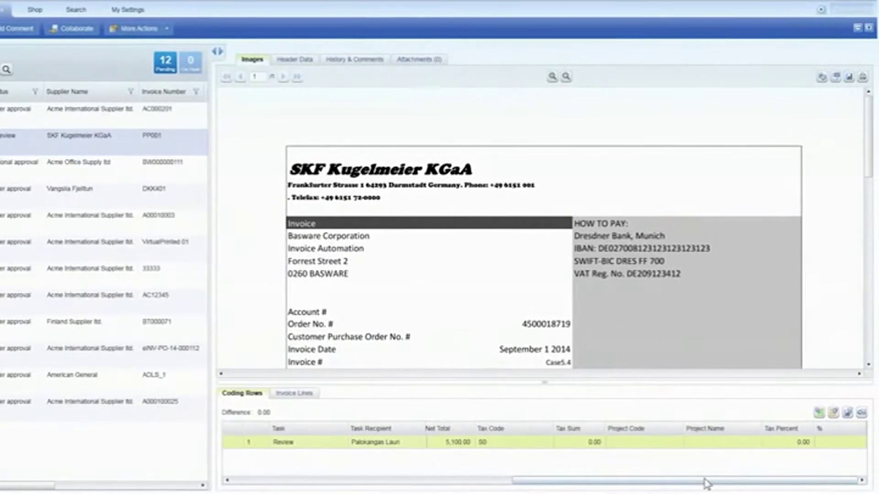
{"action": "left_click_drag", "start_coordinate": [523, 483], "coordinate": [373, 475]}
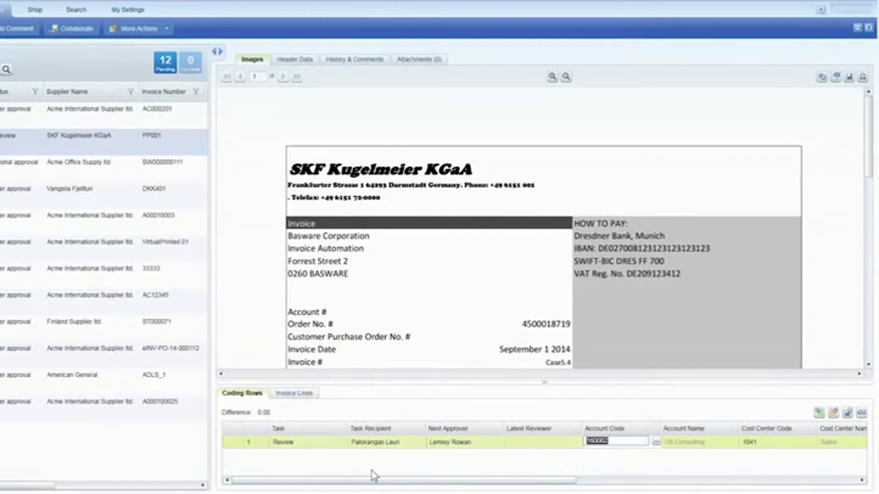
{"action": "left_click", "coordinate": [812, 443]}
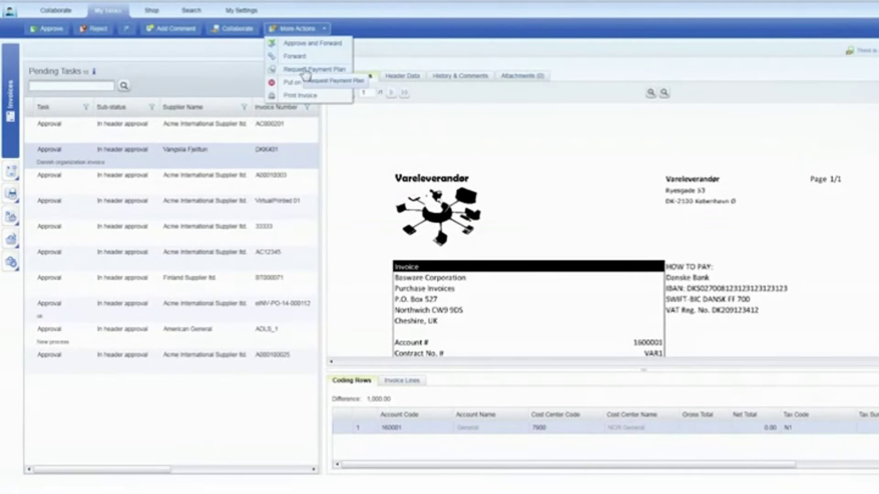
Step: Request a payment plan for the Vareleverandør invoice recurring monthly on day 27 and submit it
{"action": "left_click", "coordinate": [305, 76]}
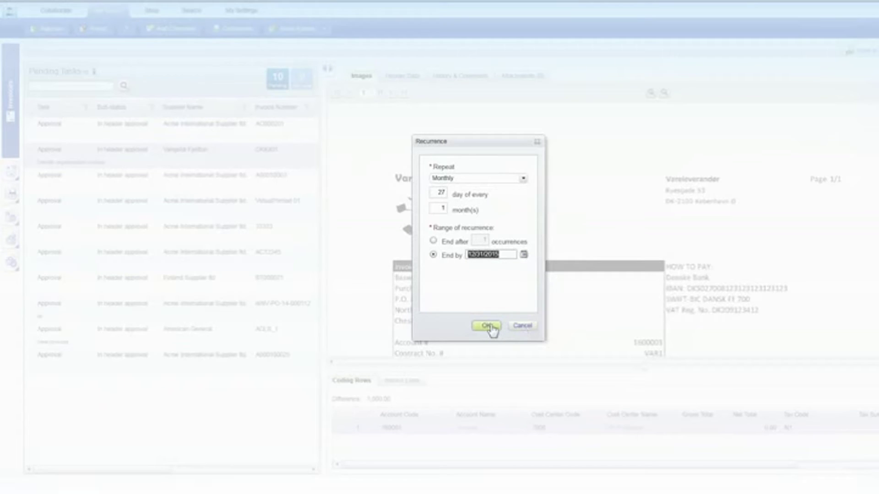
{"action": "left_click", "coordinate": [487, 327]}
{"action": "left_click", "coordinate": [489, 312]}
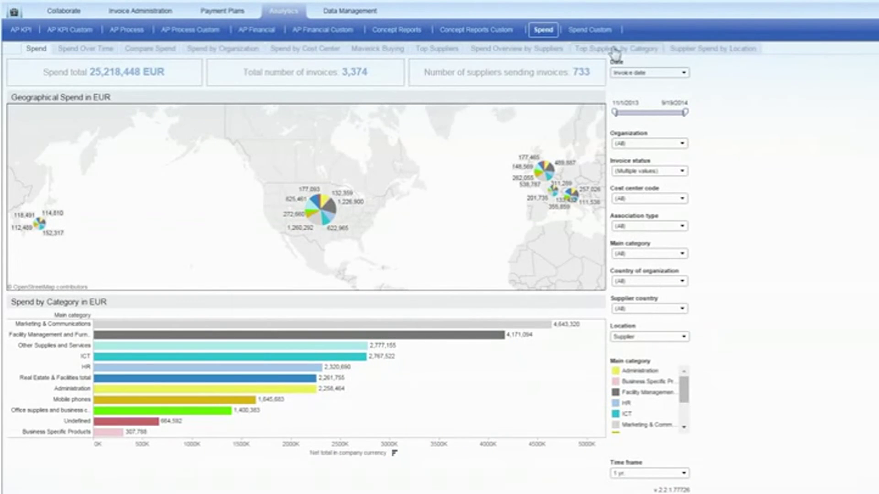
Step: View the Top Suppliers by Category report, then the AP Financial Payment Terms dashboard
{"action": "left_click", "coordinate": [617, 50]}
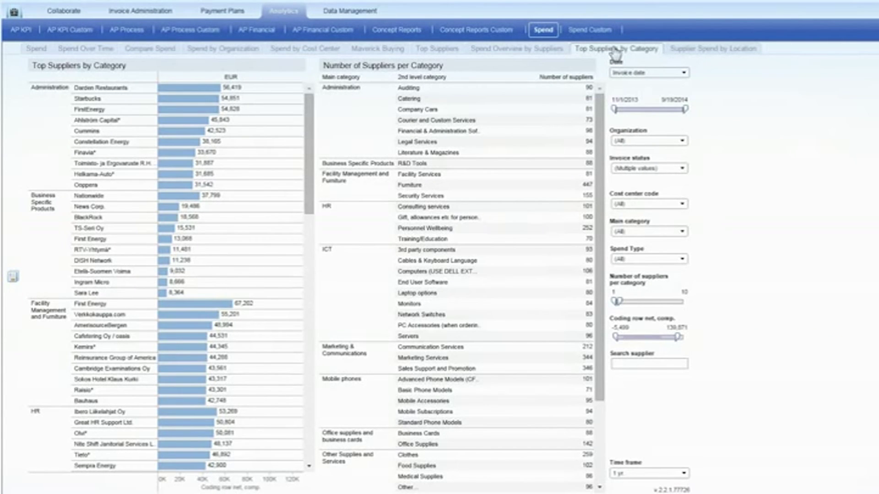
{"action": "left_click", "coordinate": [258, 33]}
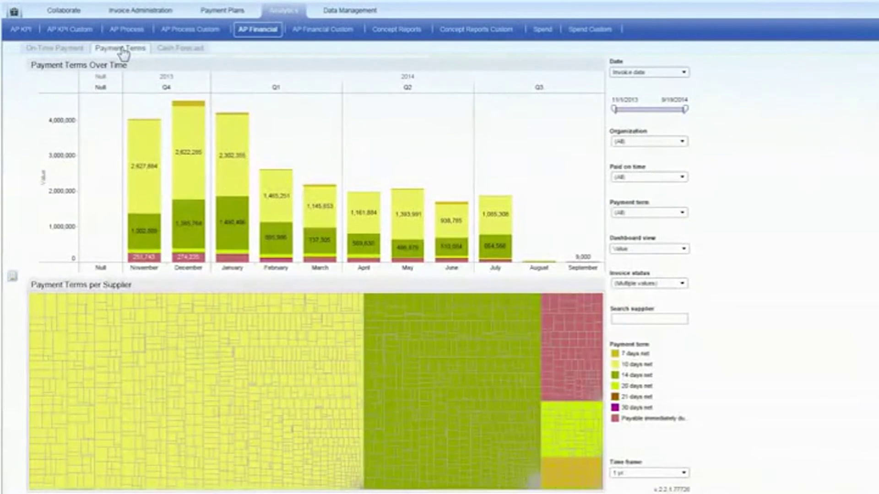